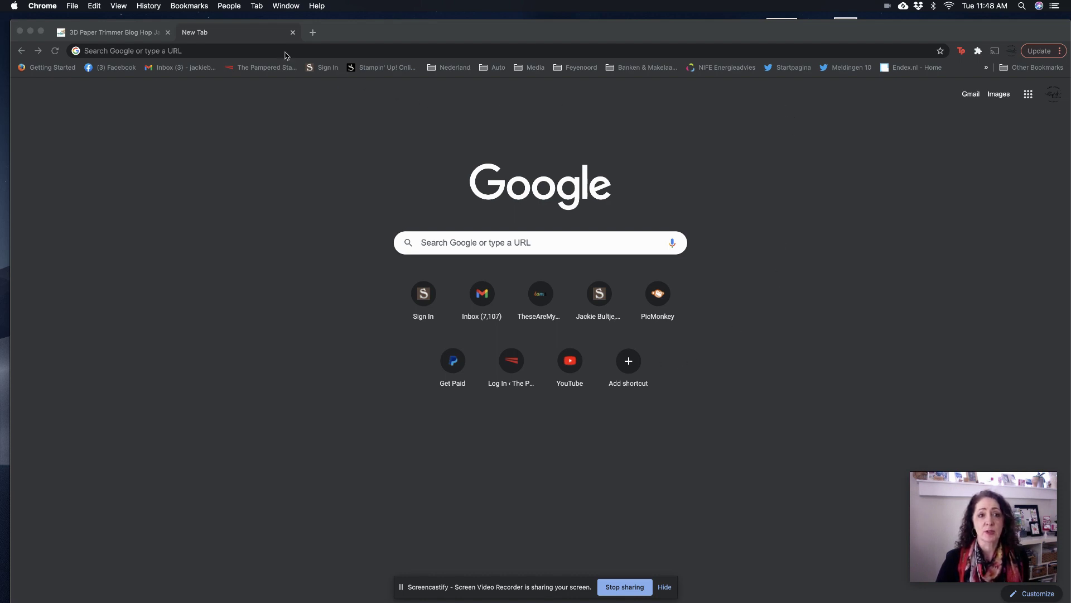
- Go to stampinup.com in the new Chrome tab, fixing the mistyped address
{"action": "left_click", "coordinate": [252, 39]}
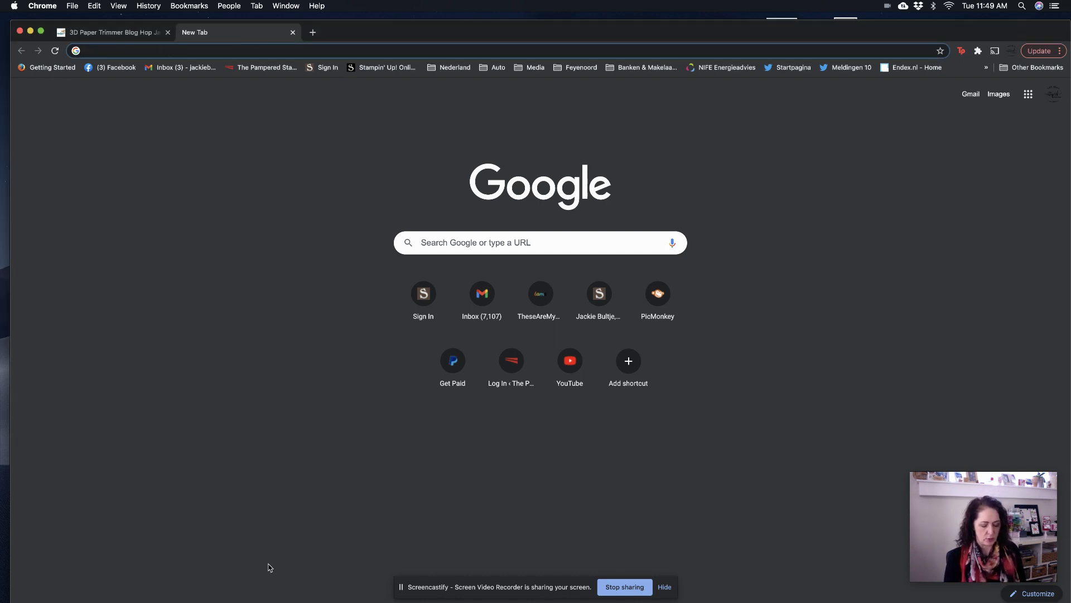
{"action": "type", "text": "www.d"}
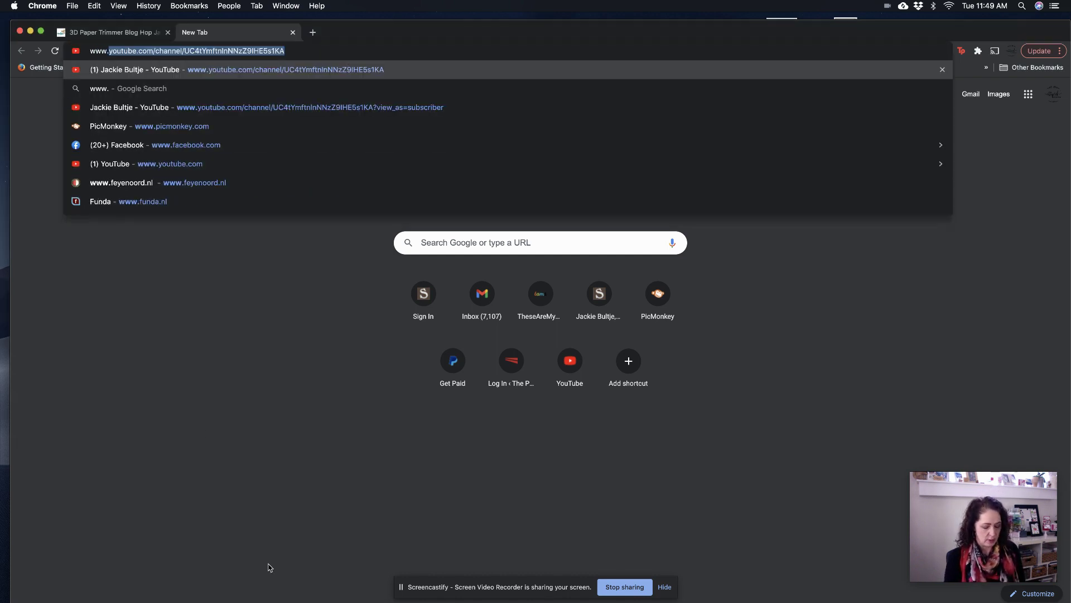
{"action": "key", "text": "BackSpace"}
{"action": "key", "text": "BackSpace"}
{"action": "type", "text": "stampinup.com"}
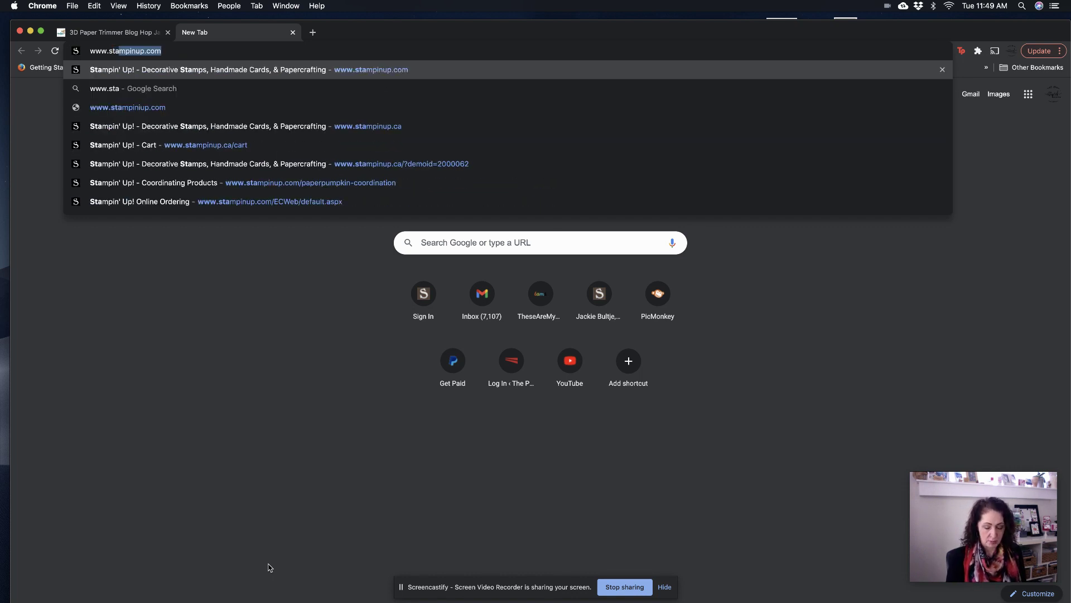
{"action": "key", "text": "Return"}
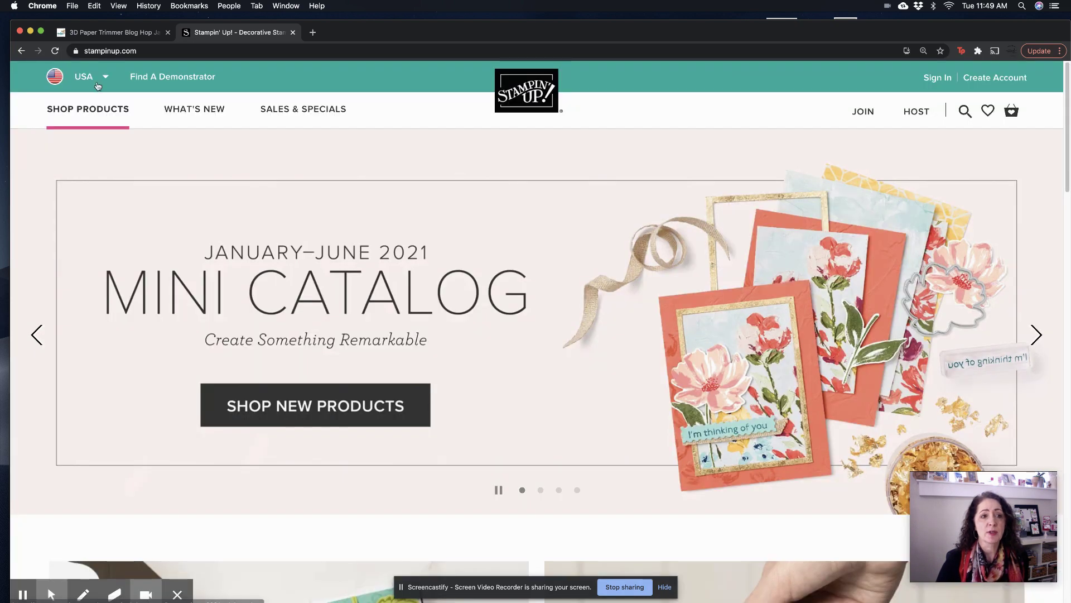
- Switch the site's country from USA to Canada English
{"action": "left_click", "coordinate": [108, 84]}
{"action": "left_click", "coordinate": [114, 179]}
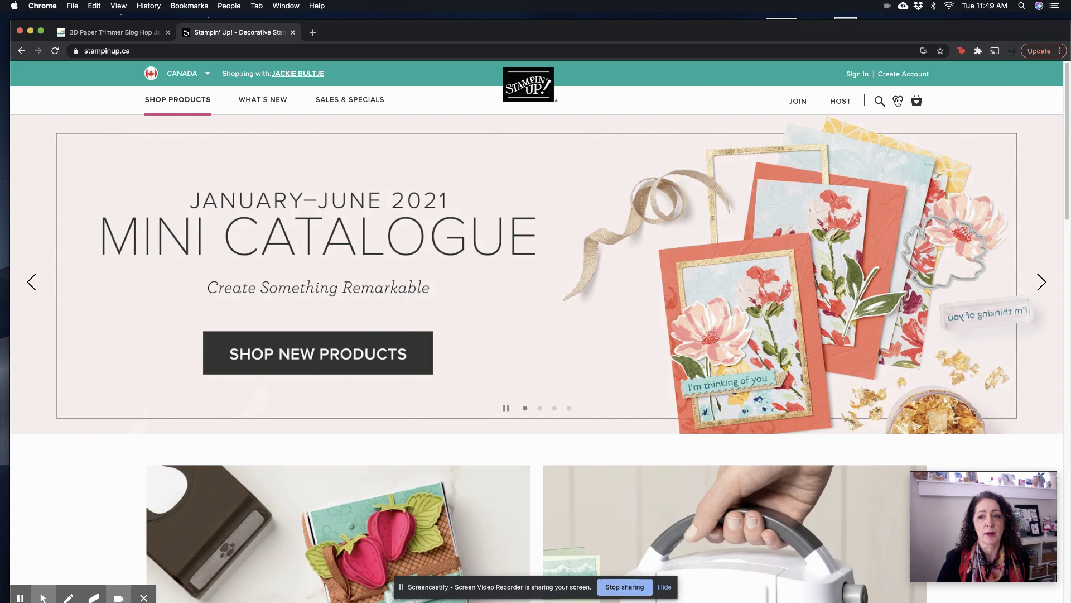
- Sign in with the saved credentials and open the demonstrator website home page
{"action": "left_click", "coordinate": [899, 101]}
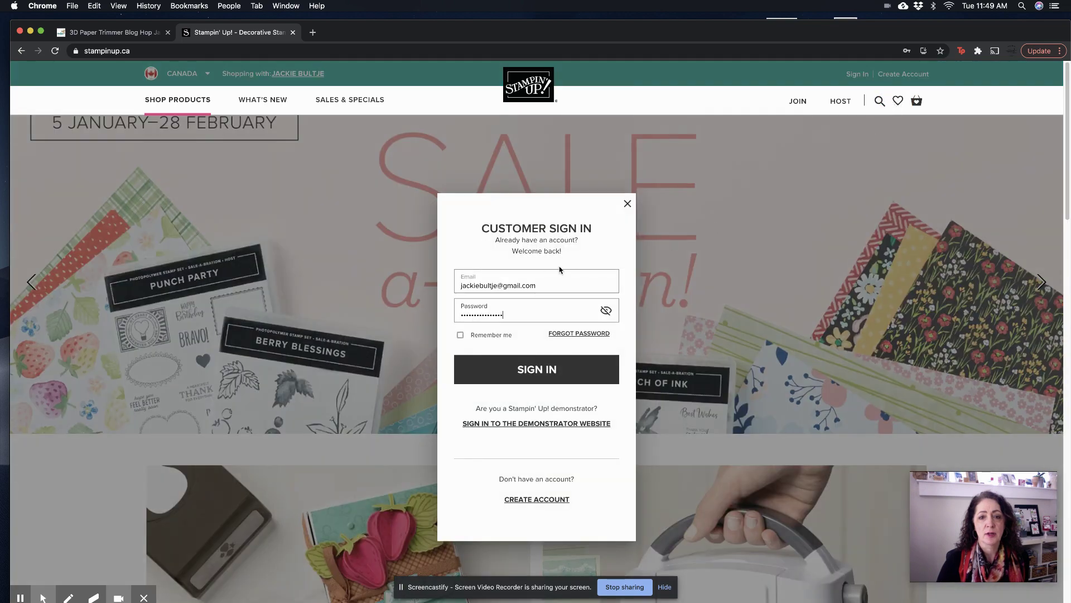
{"action": "left_click", "coordinate": [541, 309]}
{"action": "left_click", "coordinate": [537, 360]}
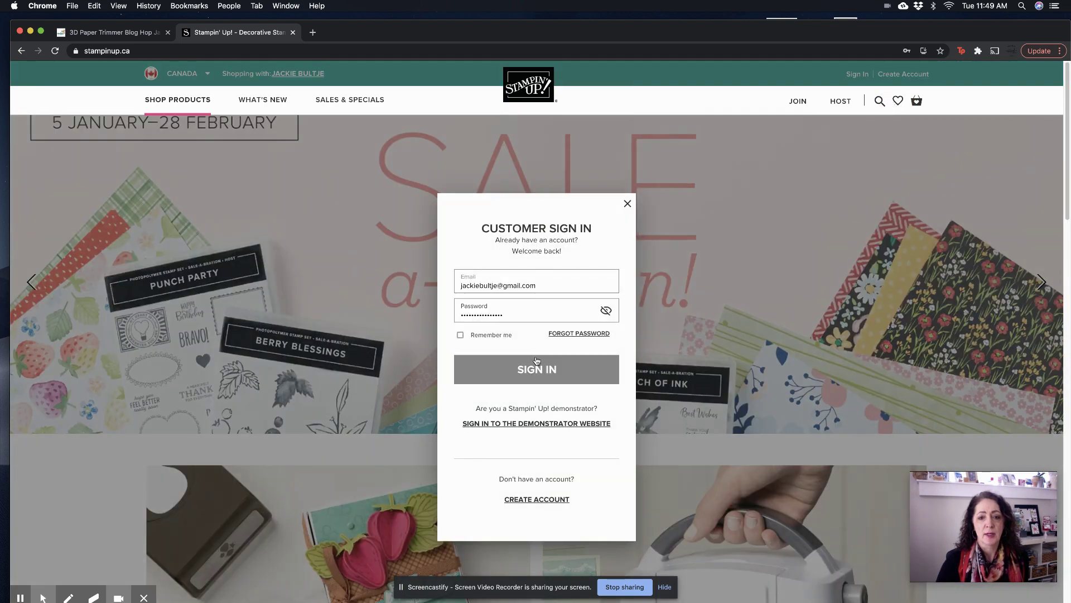
{"action": "left_click", "coordinate": [517, 383]}
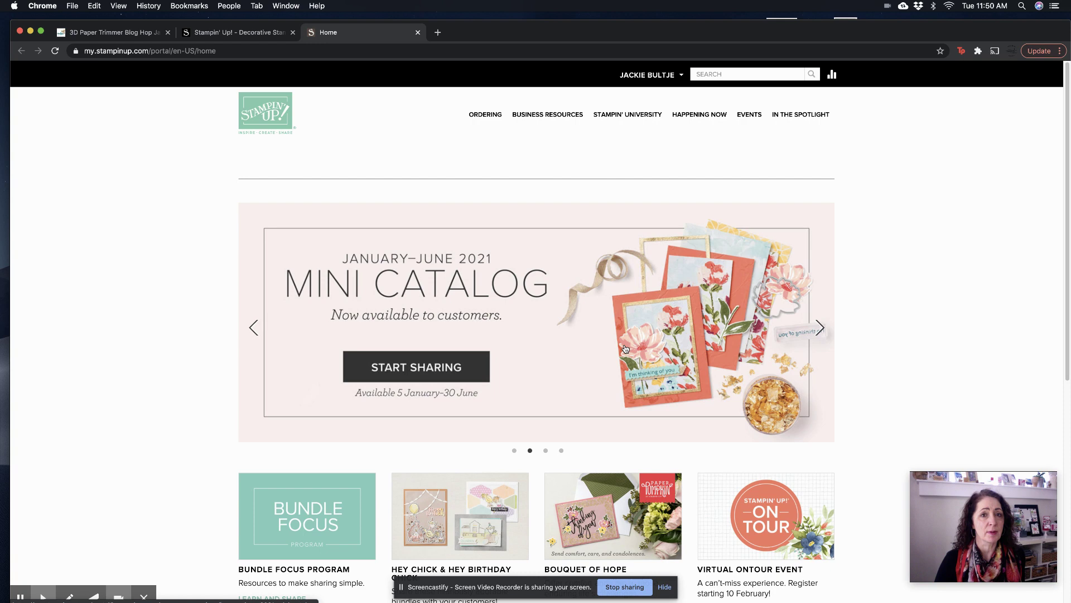
- Create a new demonstrator order shipped via FedEx IPD and proceed to Merchandise
{"action": "left_click", "coordinate": [479, 118]}
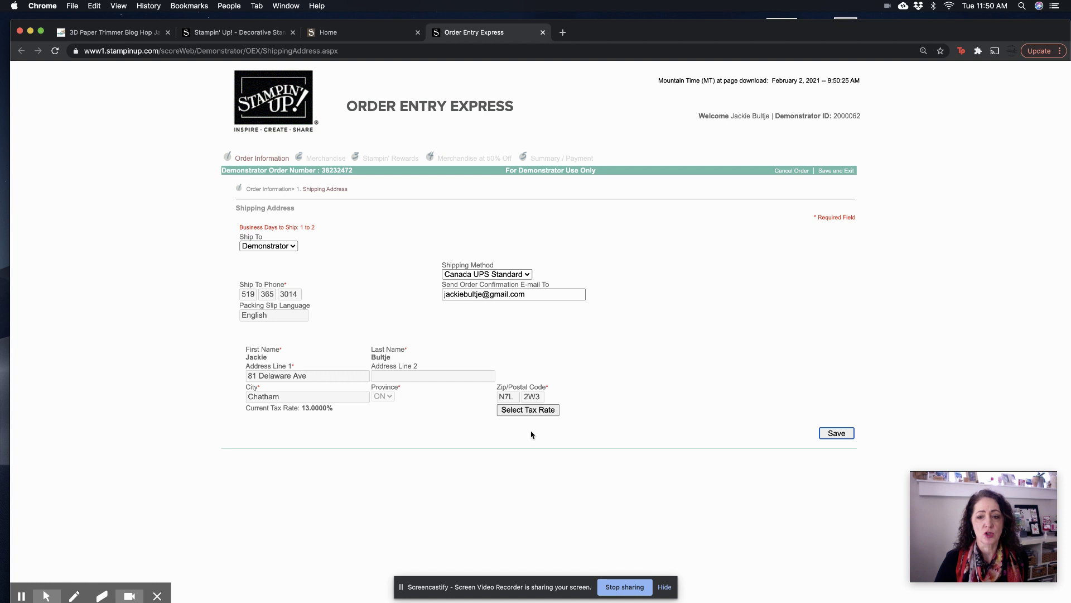
{"action": "left_click", "coordinate": [524, 274]}
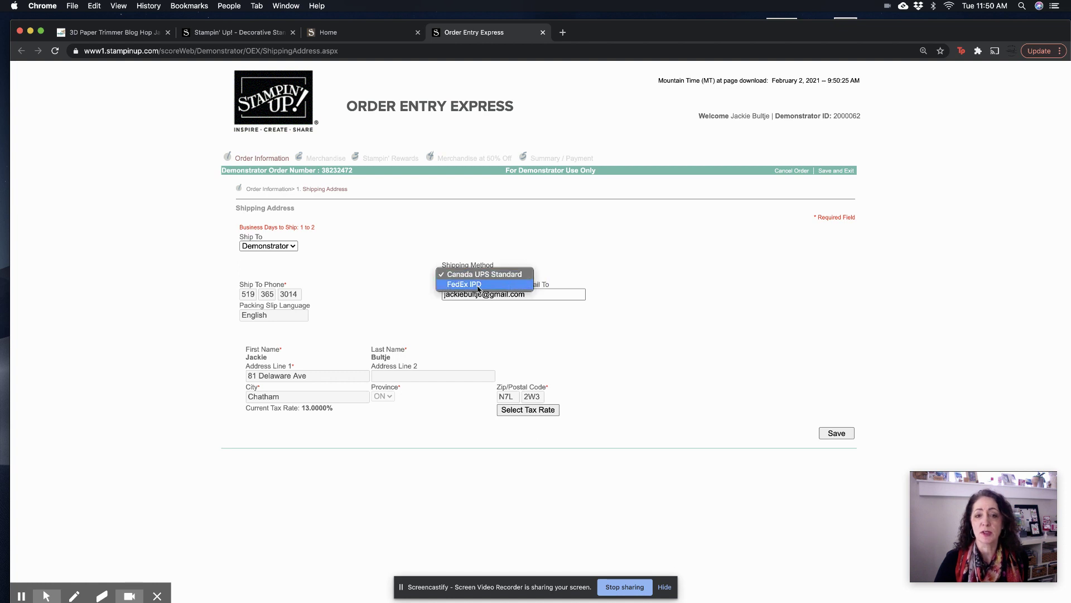
{"action": "left_click", "coordinate": [477, 285]}
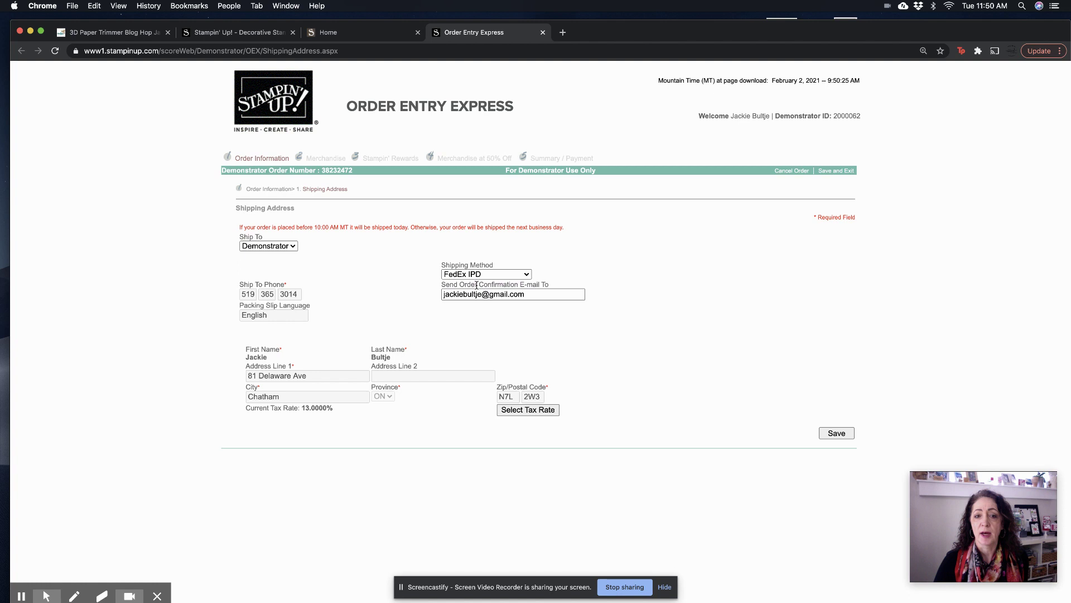
{"action": "key", "text": "Return"}
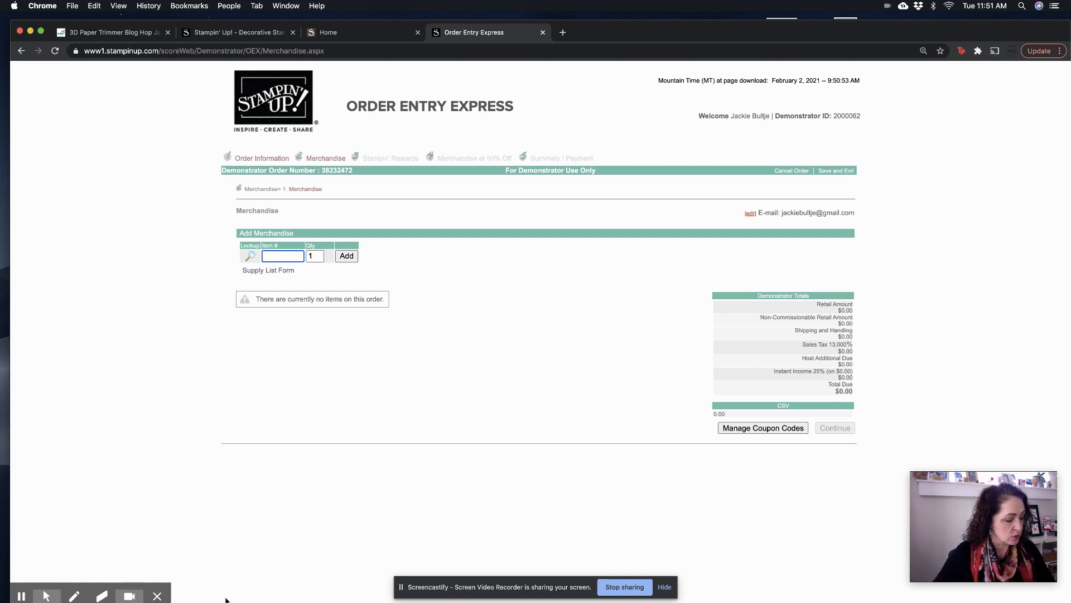
- Add item numbers 149653 and 150673, the Stampin' Cut & Emboss Machine and its Mini version
{"action": "type", "text": "149"}
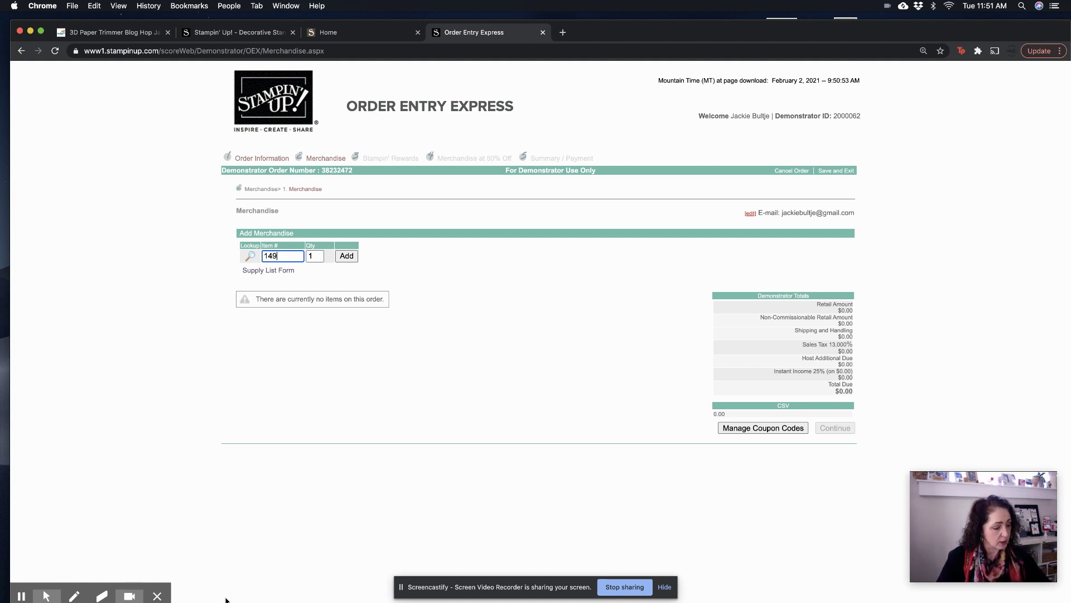
{"action": "type", "text": "653"}
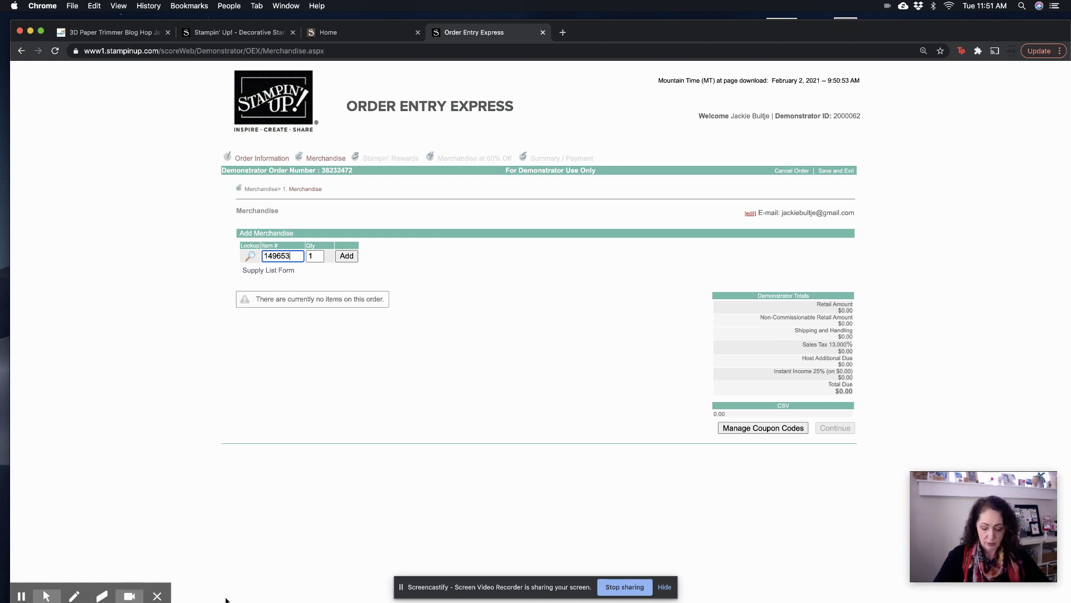
{"action": "key", "text": "Return"}
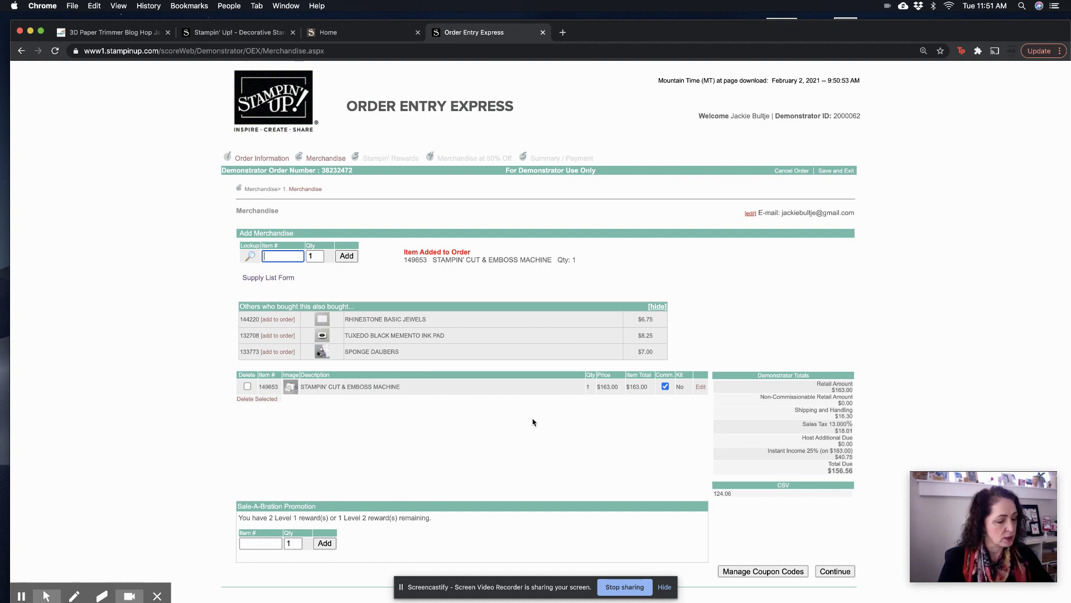
{"action": "mouse_move", "coordinate": [504, 593]}
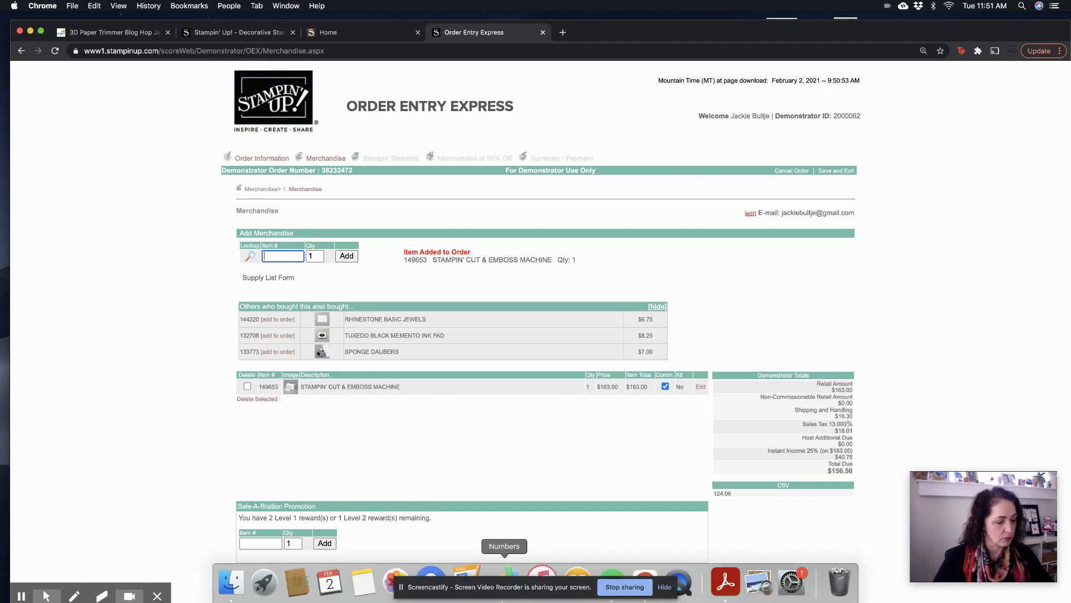
{"action": "type", "text": "150673"}
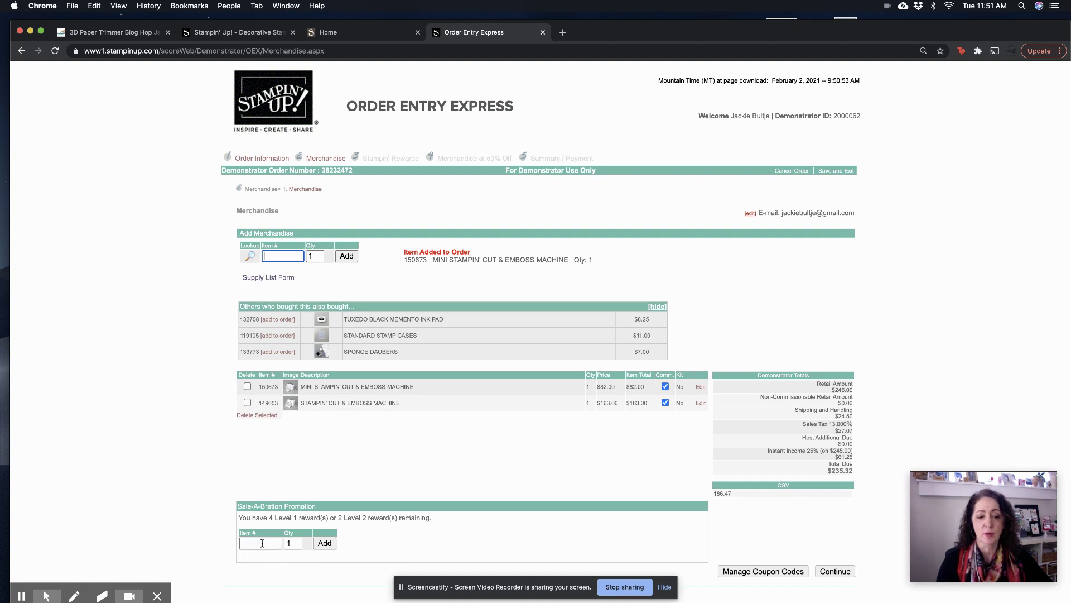
- Claim Sale-A-Bration item 155233, A Touch of Ink Photopolymer Stamp Set, at $0.00
{"action": "left_click", "coordinate": [254, 542]}
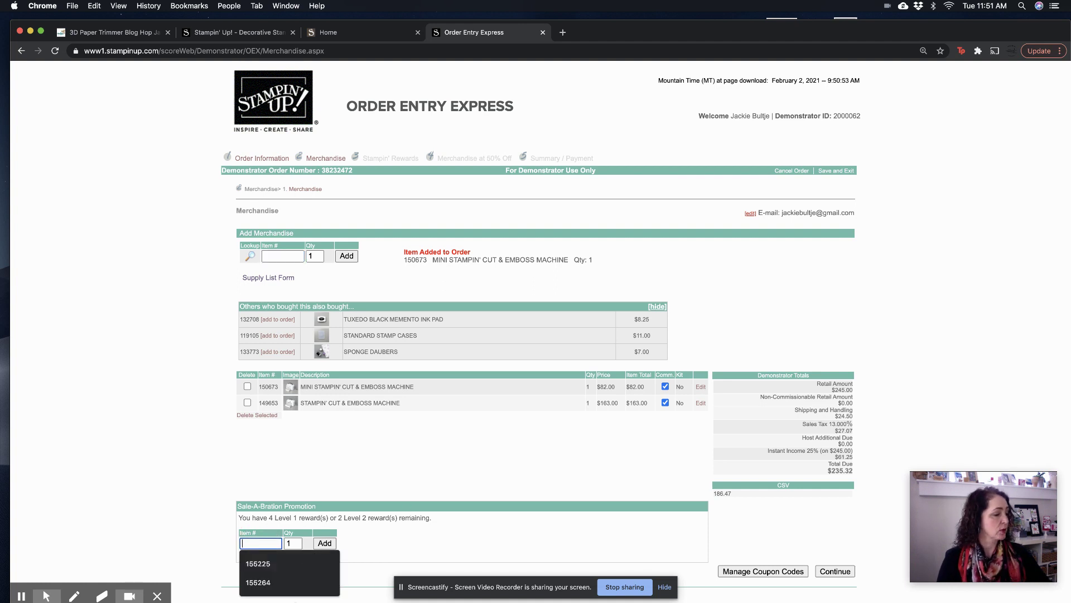
{"action": "mouse_move", "coordinate": [296, 601]}
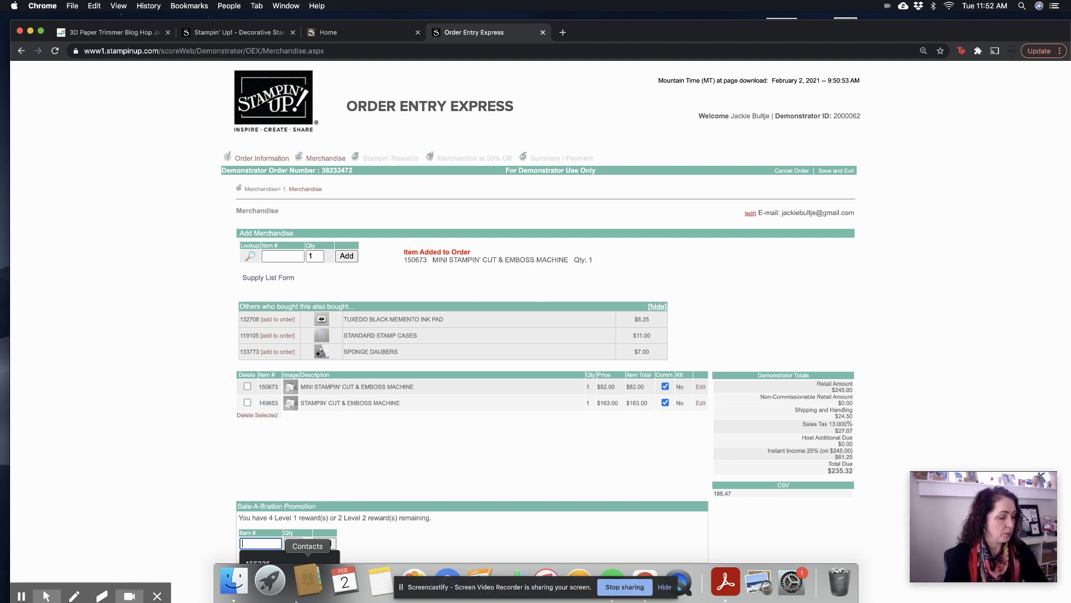
{"action": "type", "text": "155"}
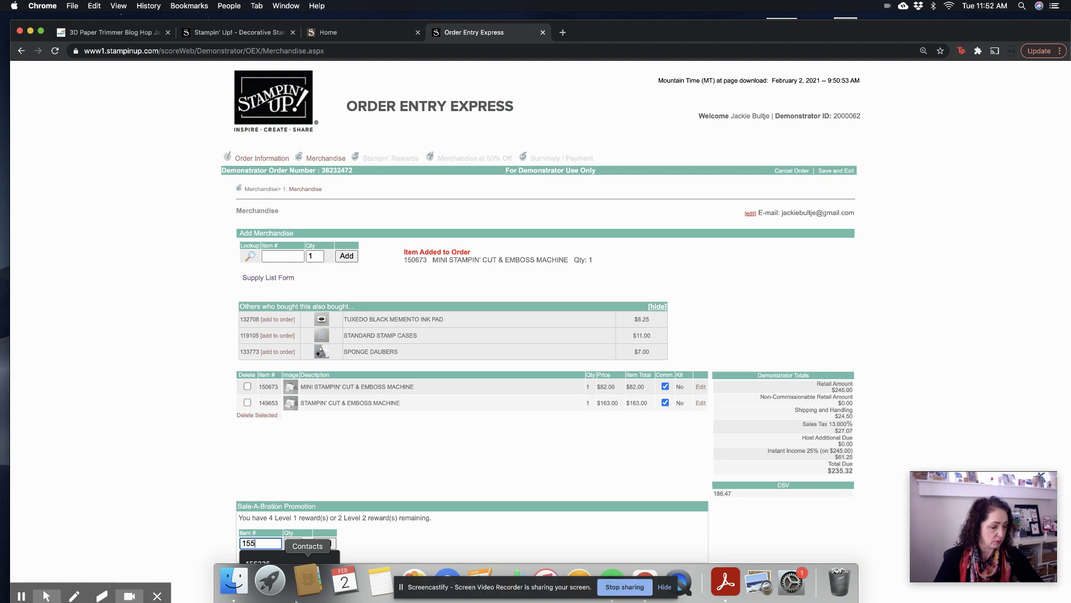
{"action": "type", "text": "233"}
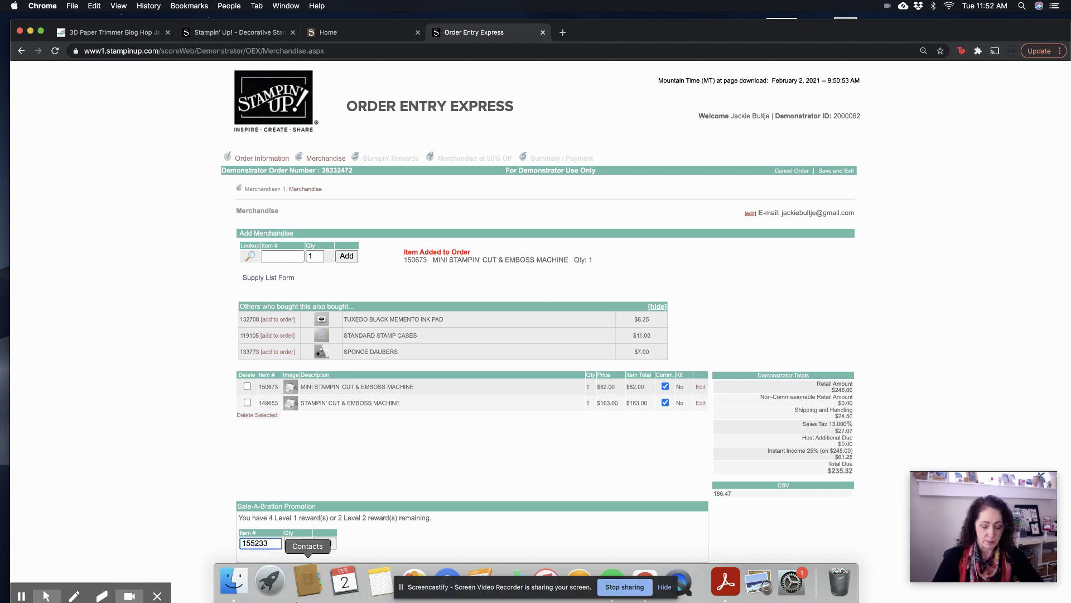
{"action": "key", "text": "Return"}
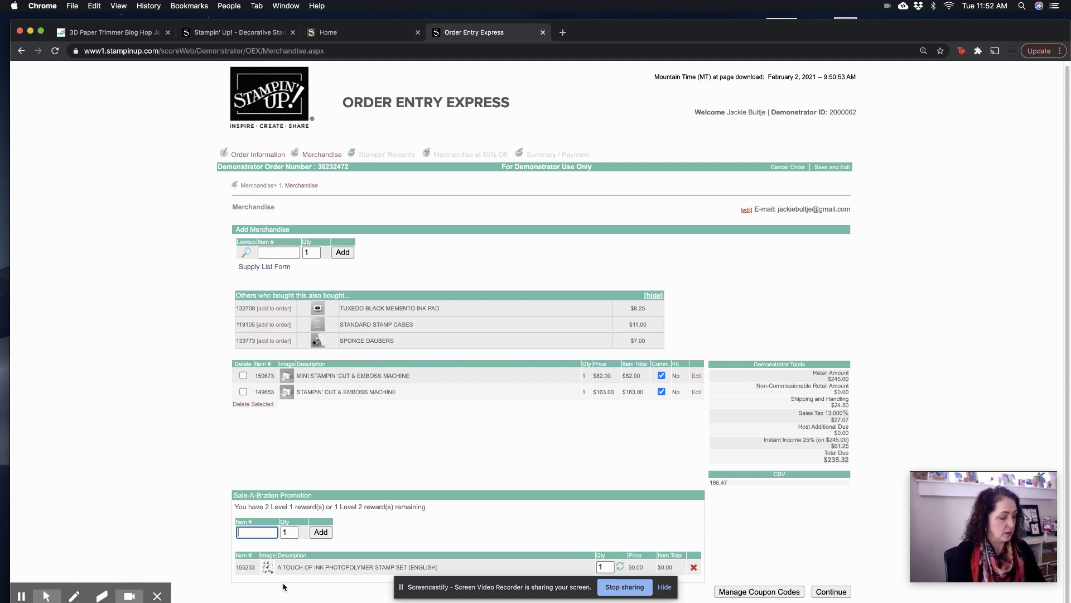
- Claim Sale-A-Bration items 155264 (Darling Donkeys) and 155282 (Approaching Perfection) as free rewards
{"action": "type", "text": "1"}
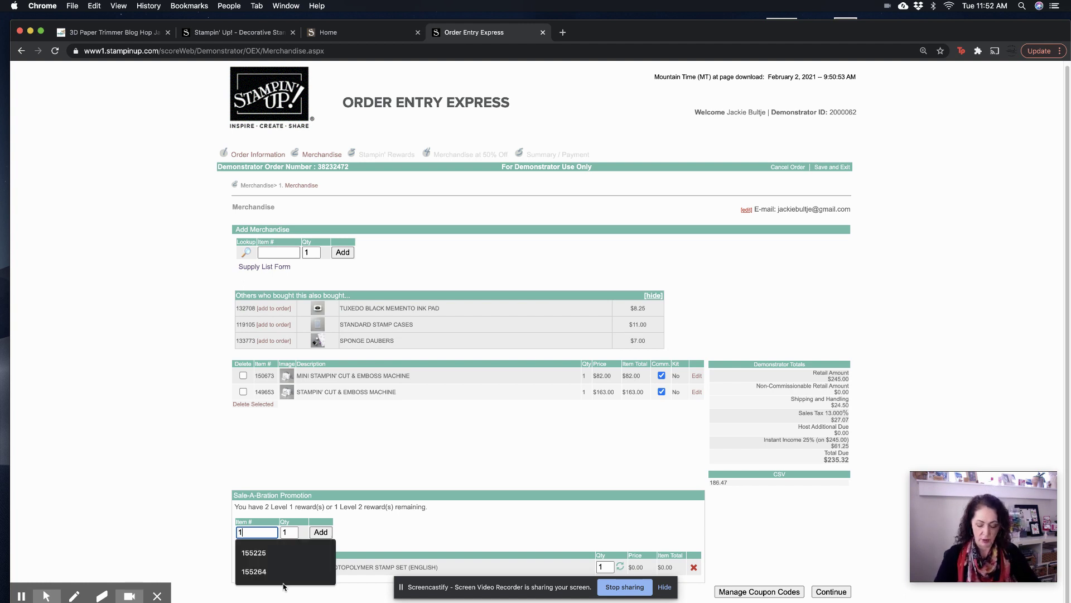
{"action": "type", "text": "55264"}
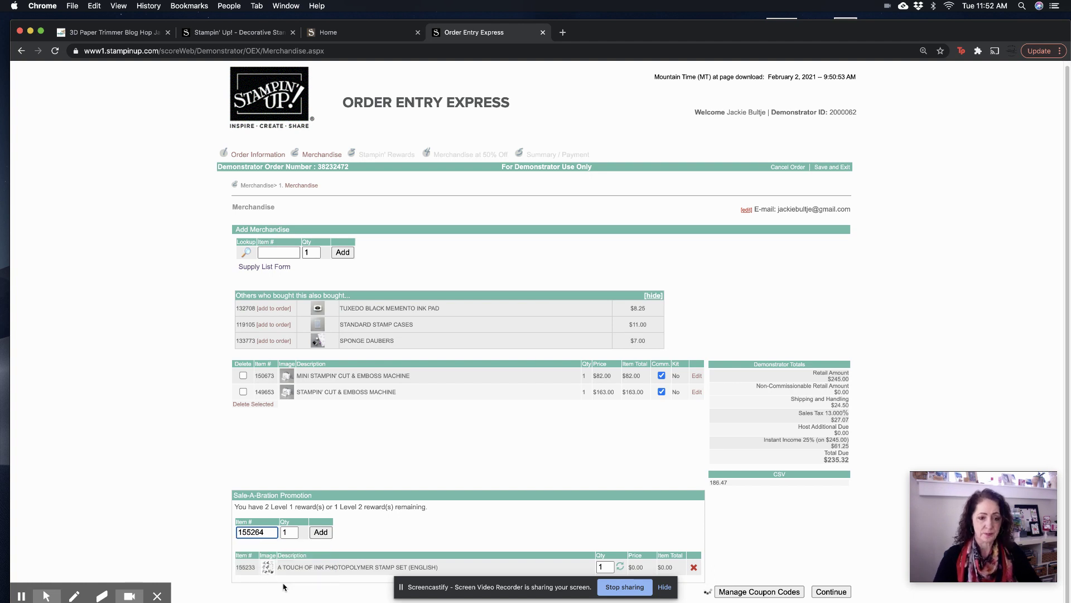
{"action": "key", "text": "Return"}
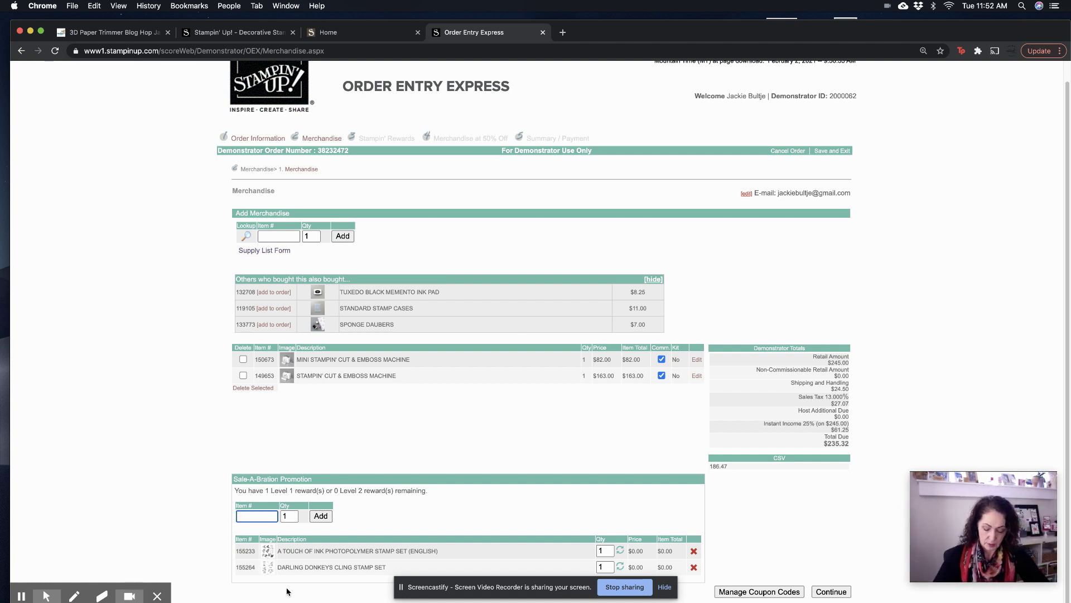
{"action": "type", "text": "15528"}
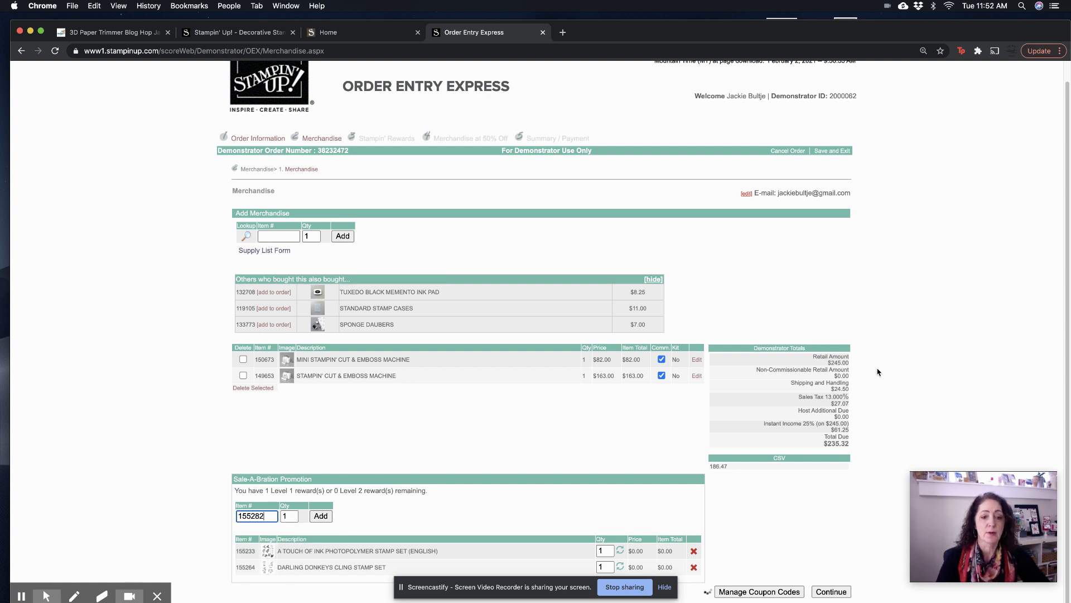
{"action": "type", "text": "2"}
{"action": "key", "text": "Return"}
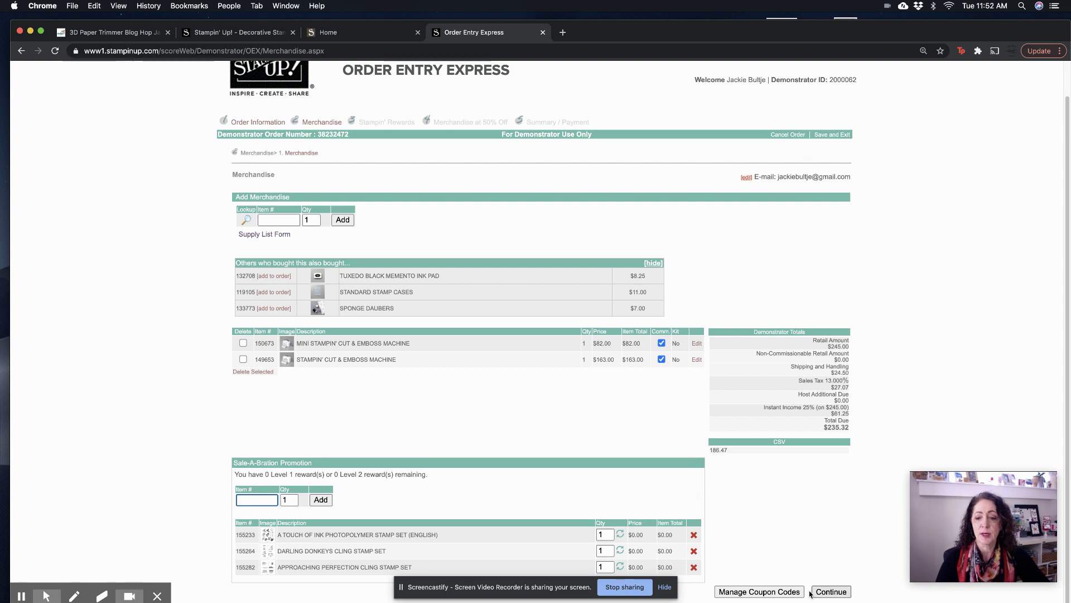
- Redeem Stampin' Rewards for Label Me Fancy Punch 151297 and Silver Foil Sheets
{"action": "left_click", "coordinate": [826, 593]}
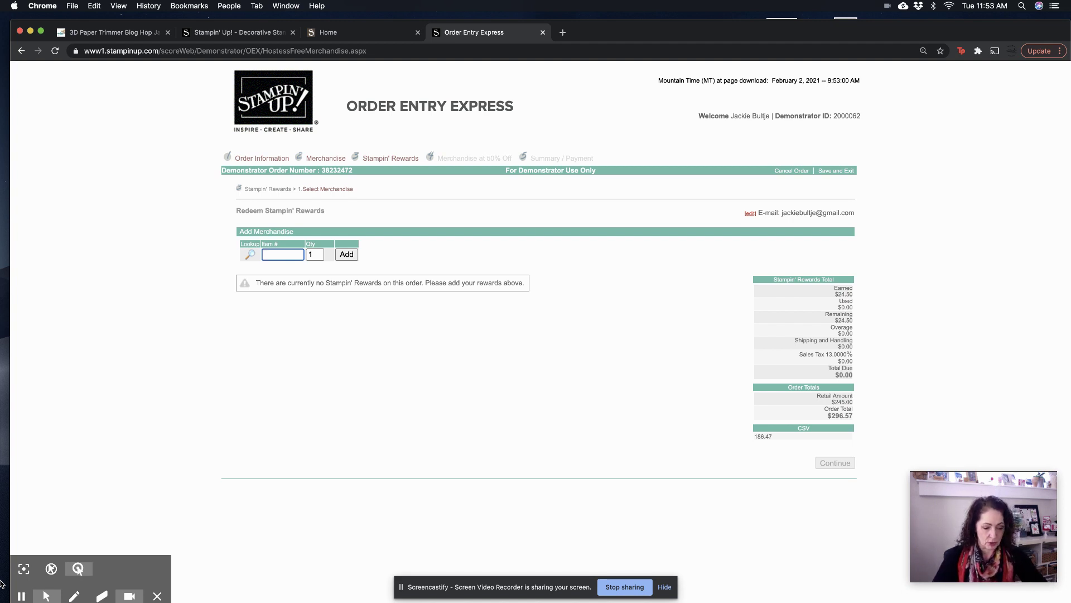
{"action": "type", "text": "151"}
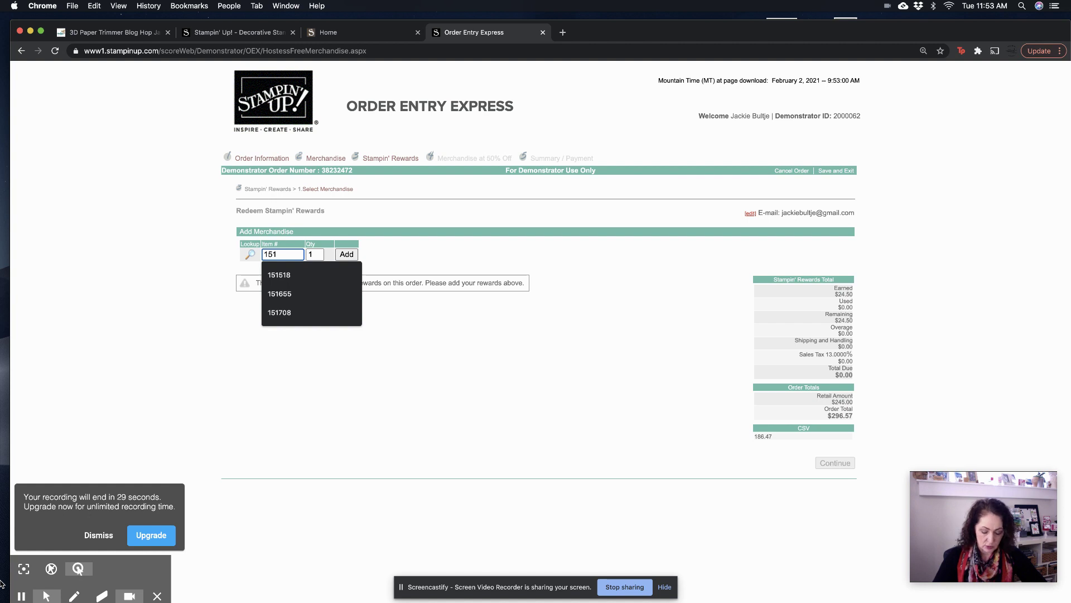
{"action": "type", "text": "297"}
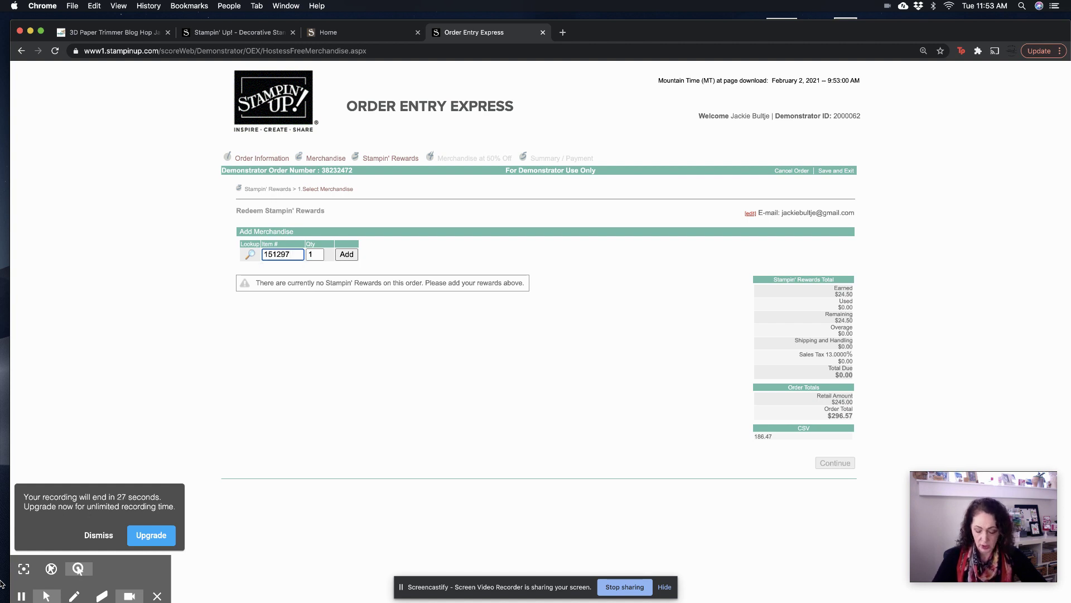
{"action": "key", "text": "Return"}
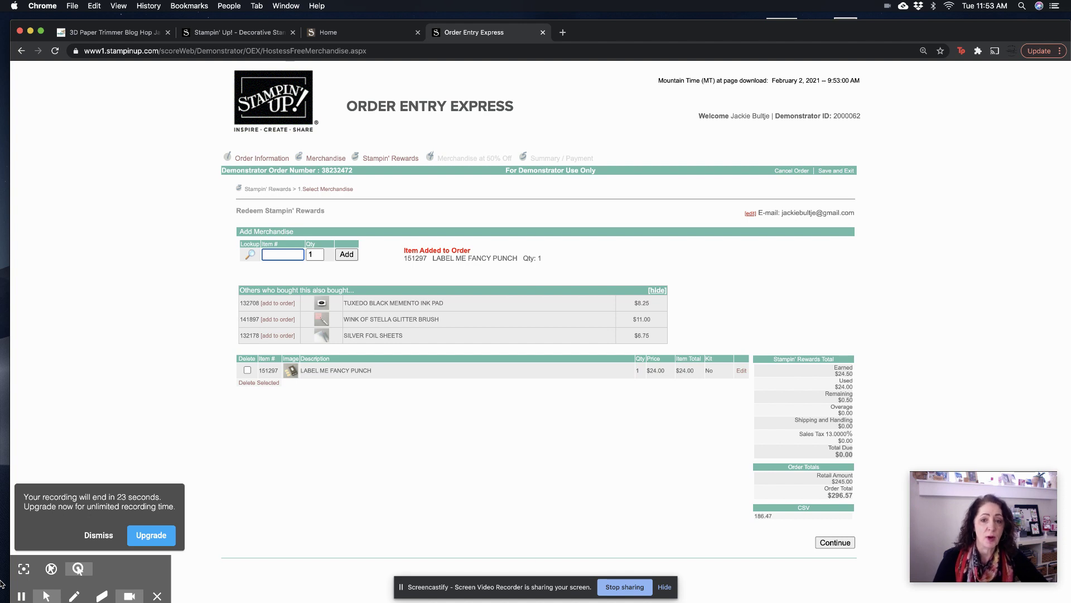
{"action": "left_click", "coordinate": [272, 337]}
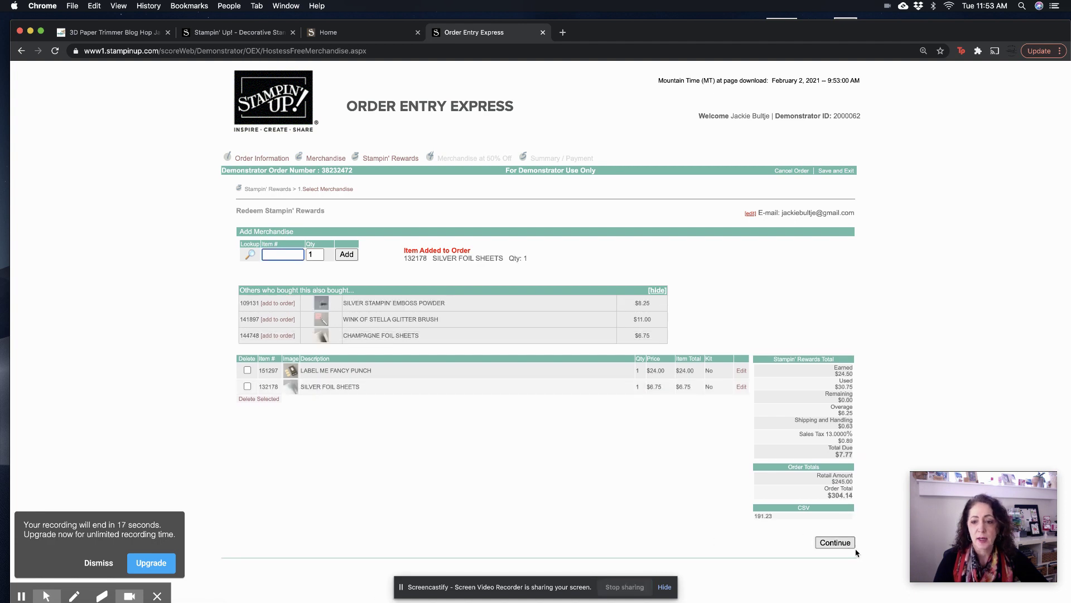
{"action": "left_click", "coordinate": [837, 544]}
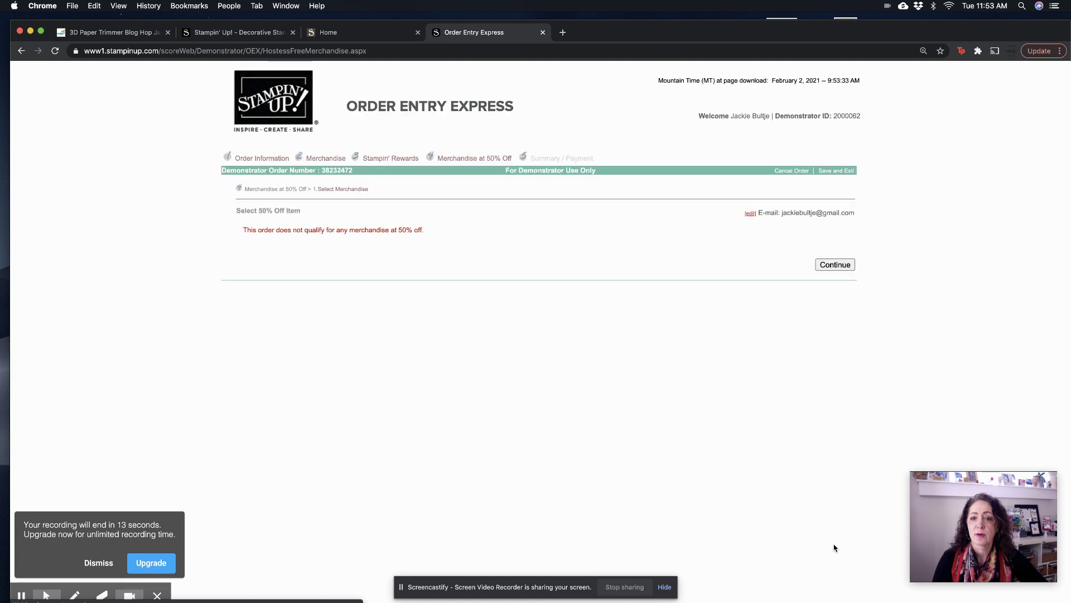
- Skip the 50%-off step and show the payment options for the $241.33 total
{"action": "left_click", "coordinate": [834, 265]}
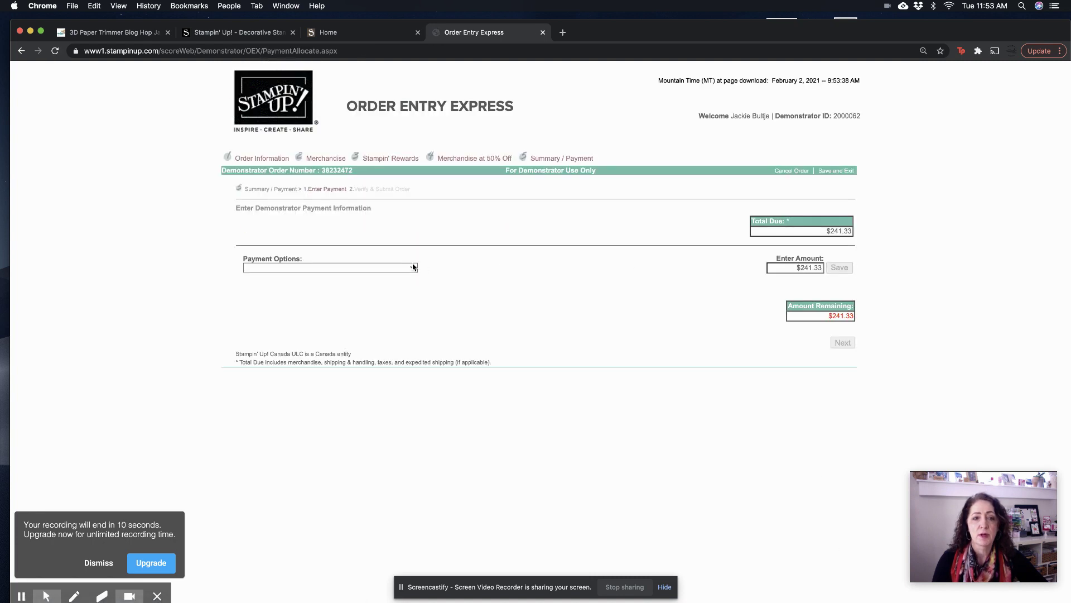
{"action": "left_click", "coordinate": [414, 268]}
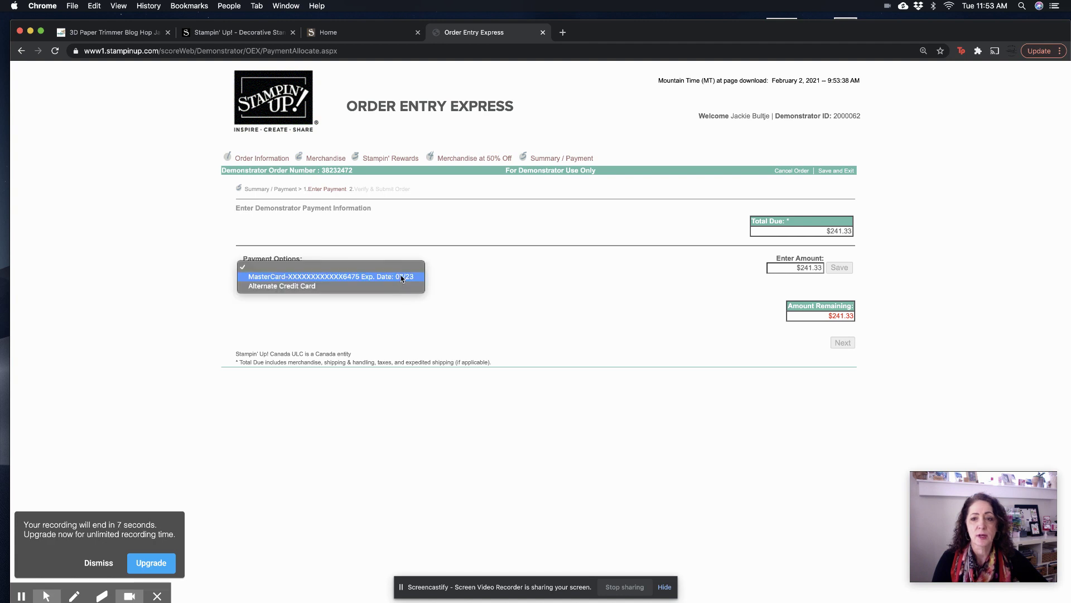